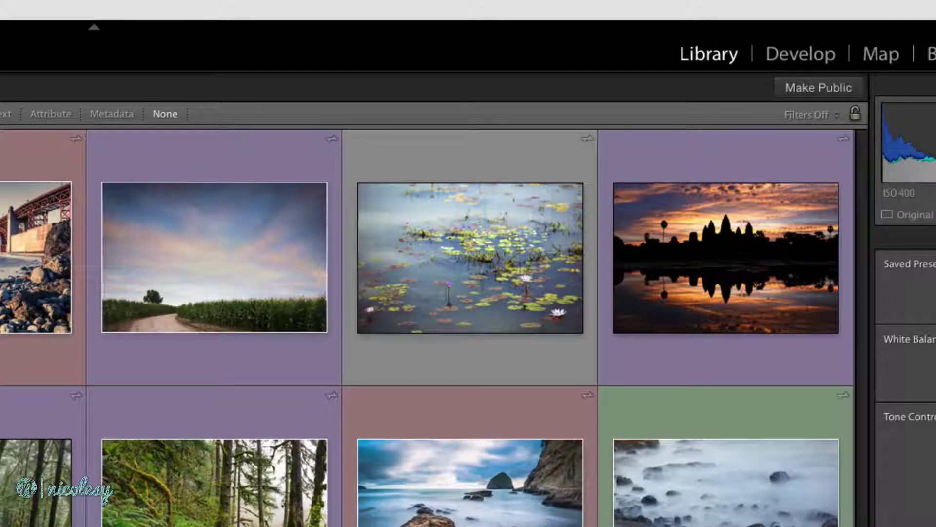
- Make the Landscapes collection public and open its adobe.ly link in Safari
click(825, 87)
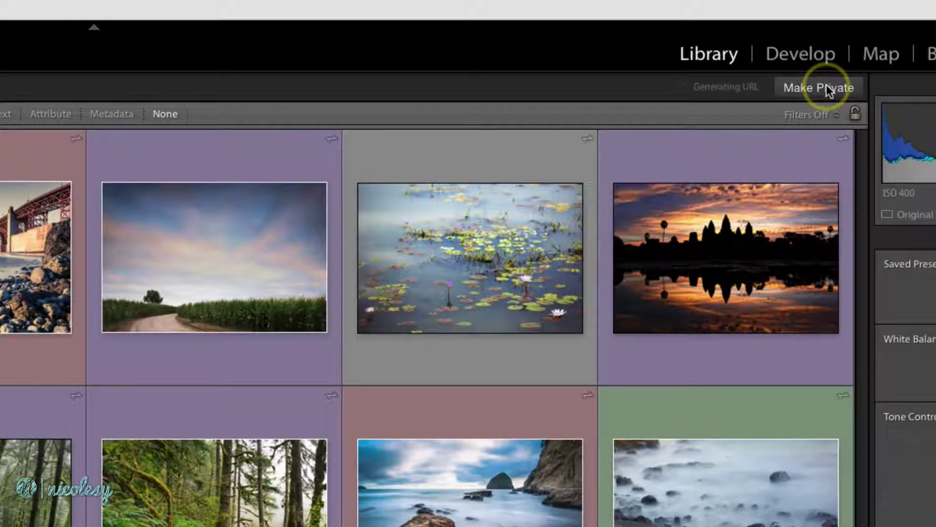
click(737, 88)
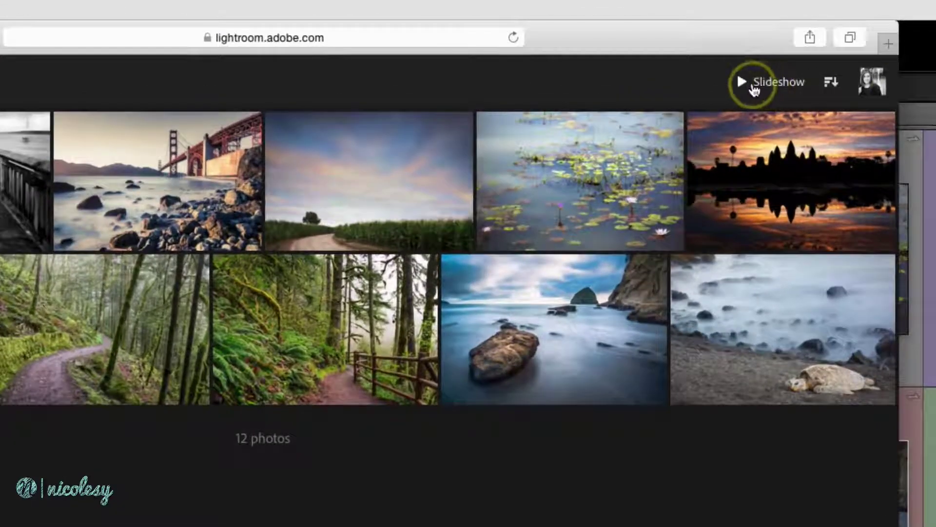
- Play a slideshow of the Landscapes web gallery, then reverse and restore the photo order
click(813, 54)
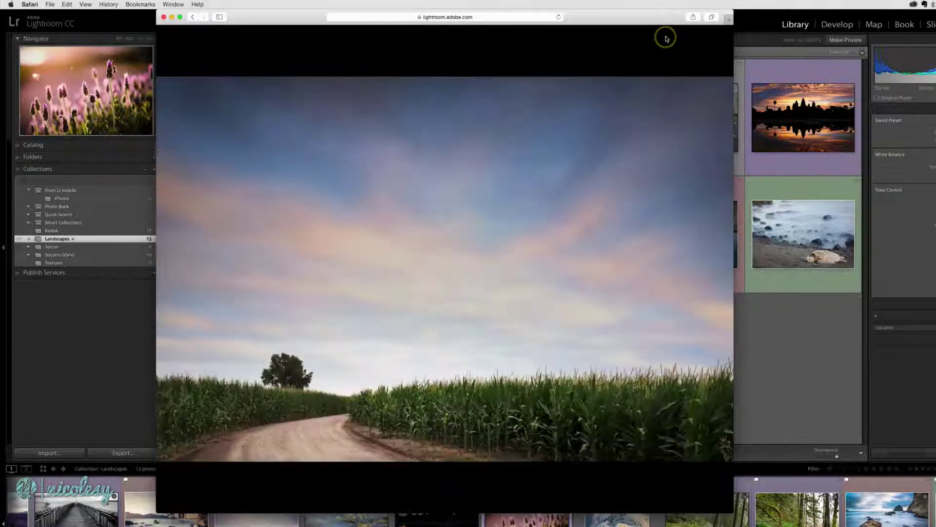
key(Escape)
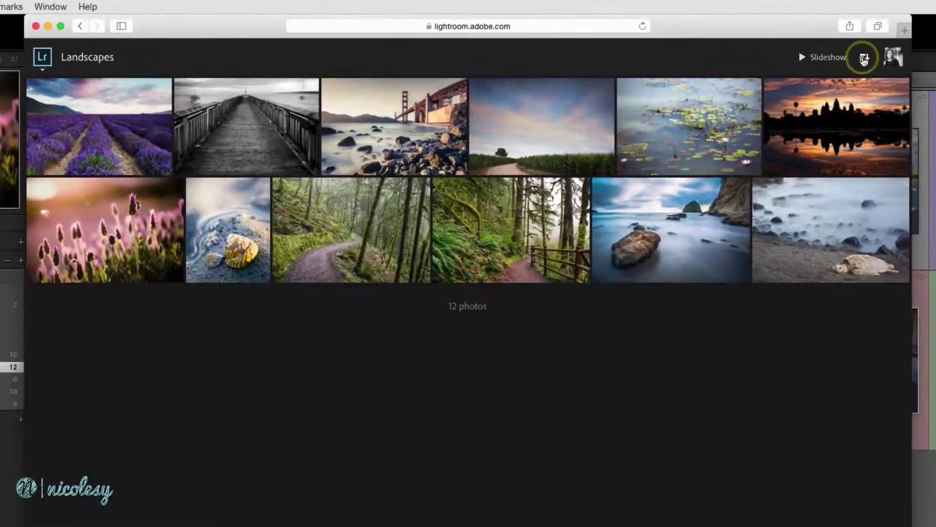
click(702, 37)
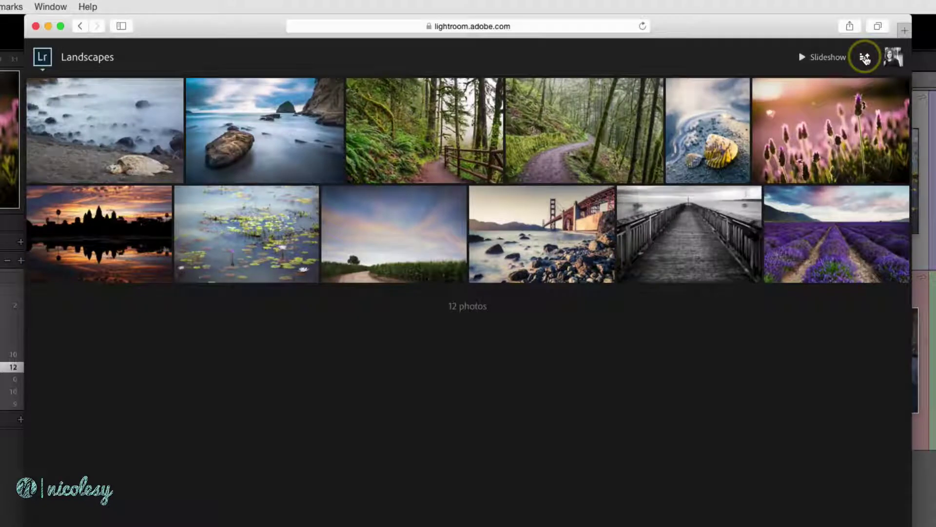
click(865, 59)
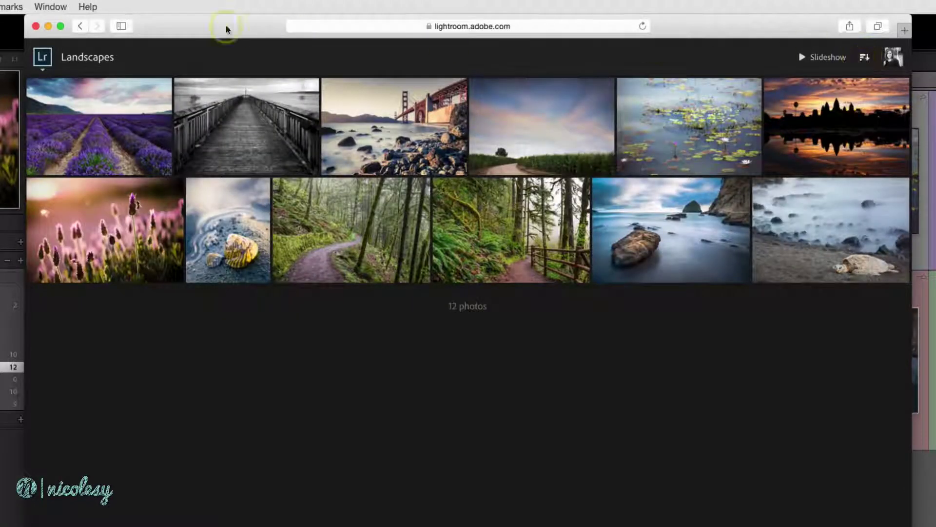
- Check the gallery's Lr menu, close Safari, and set Landscapes back to private
click(43, 59)
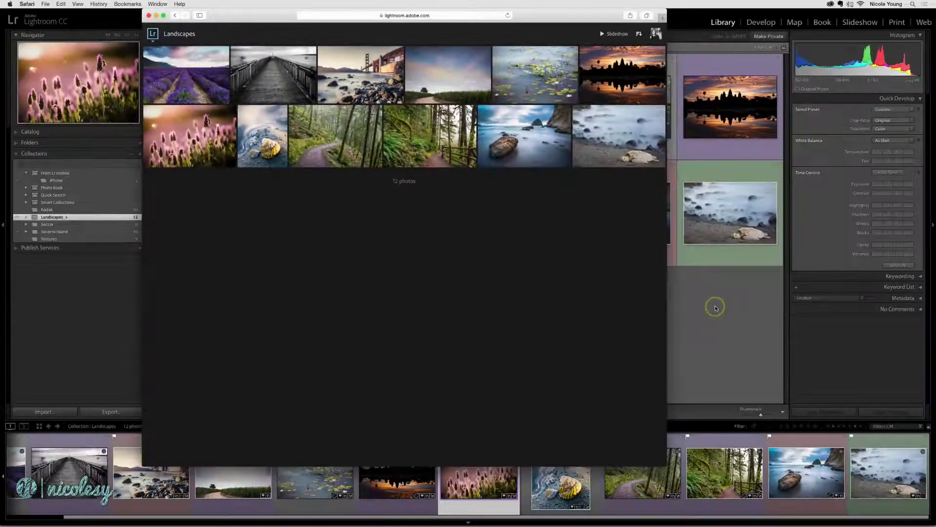
click(716, 307)
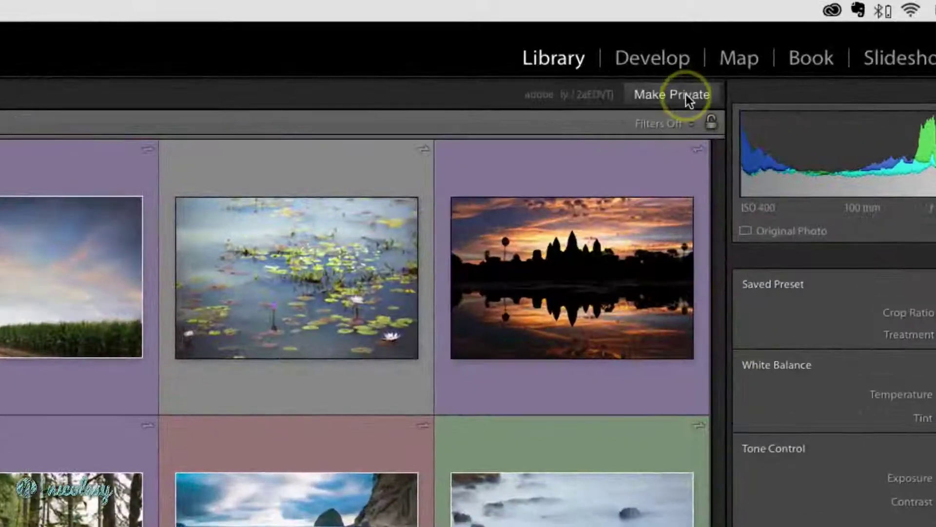
click(685, 95)
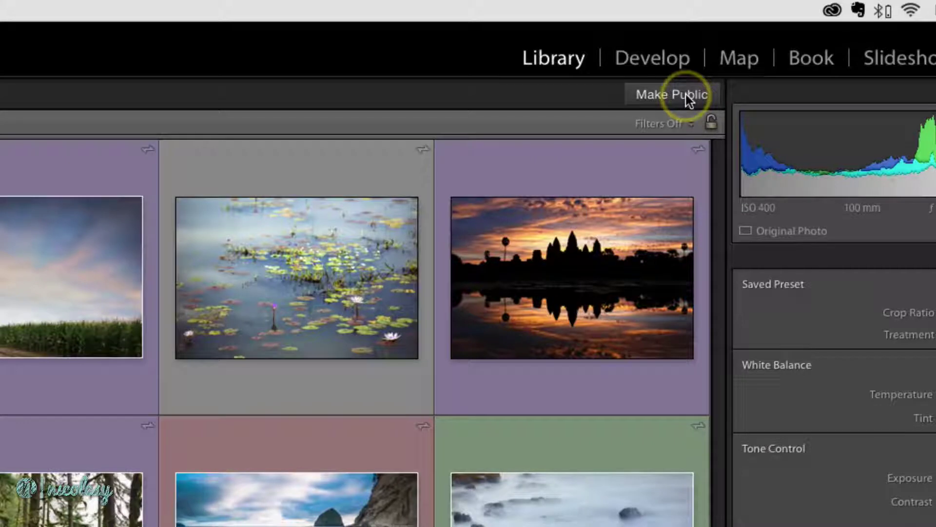